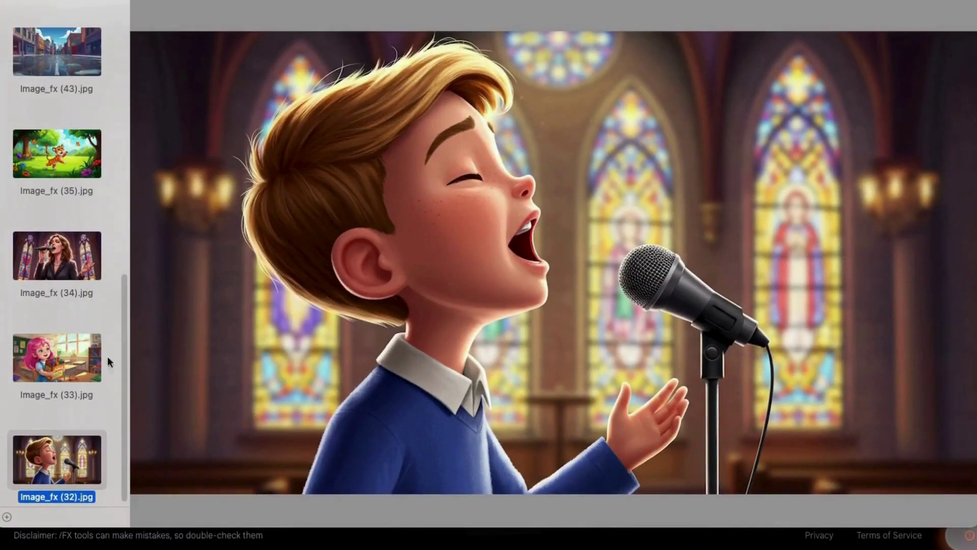
- Browse the saved images from the tiger through the rainy street, porch and handshake scenes
key("Up")
key("Up")
key("Up")
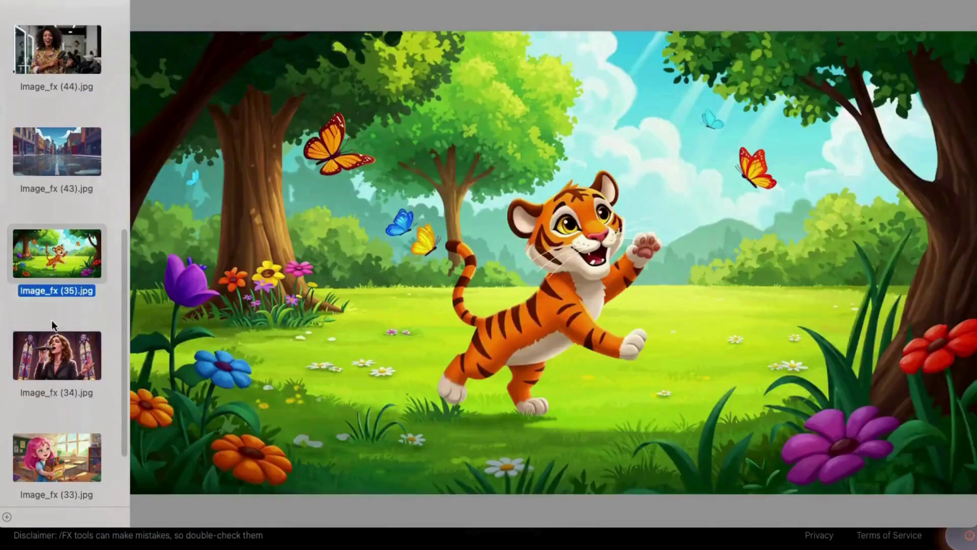
key("Up")
key("Up")
key("Up")
key("Up")
key("Up")
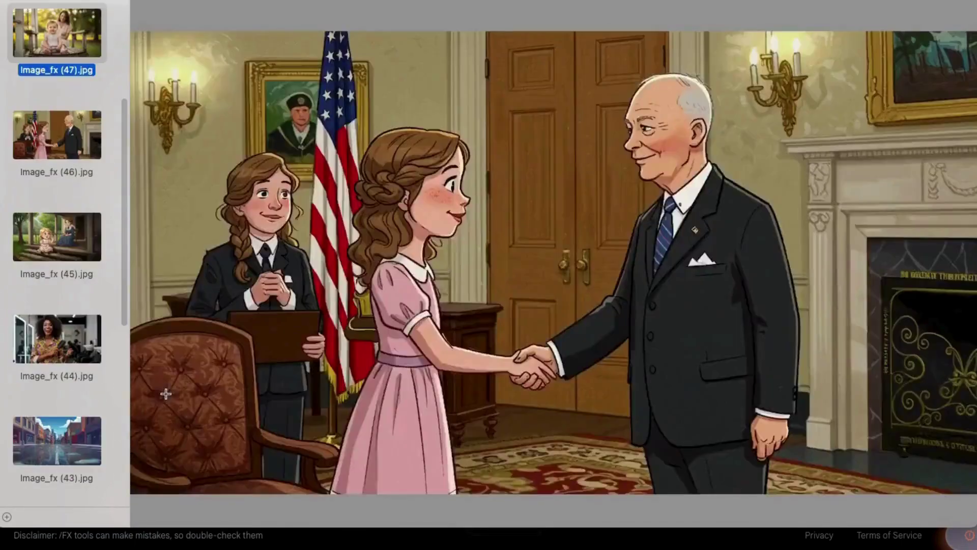
left_click(53, 339)
left_click(55, 240)
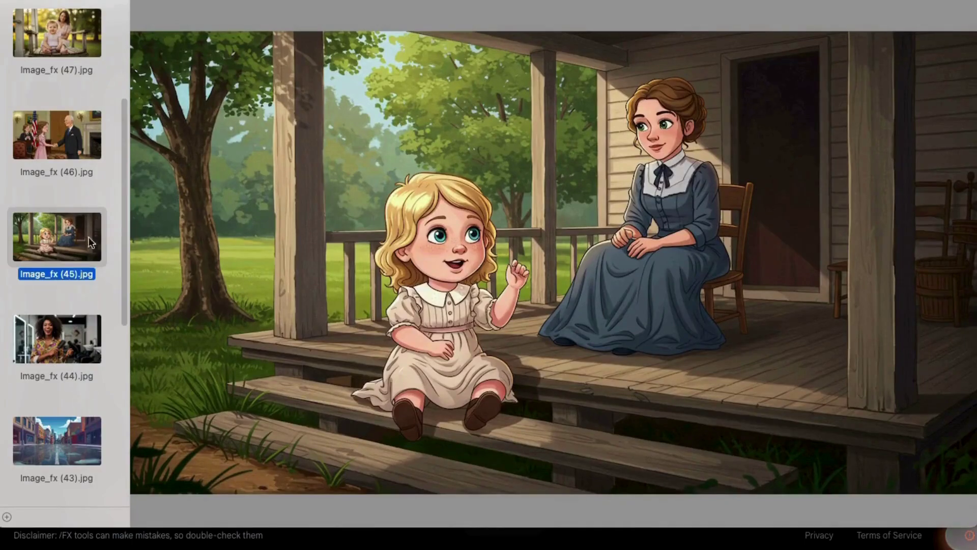
left_click(49, 143)
- Continue past the baby on the swing to the hippo in a raincoat, then back to the two kids
key("Up")
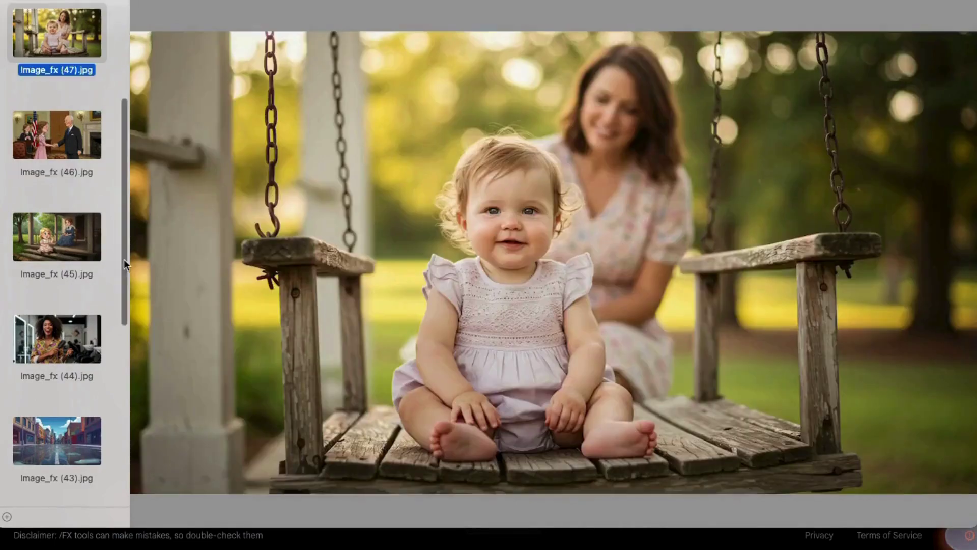
scroll(124, 259, "up", 3)
key("Up")
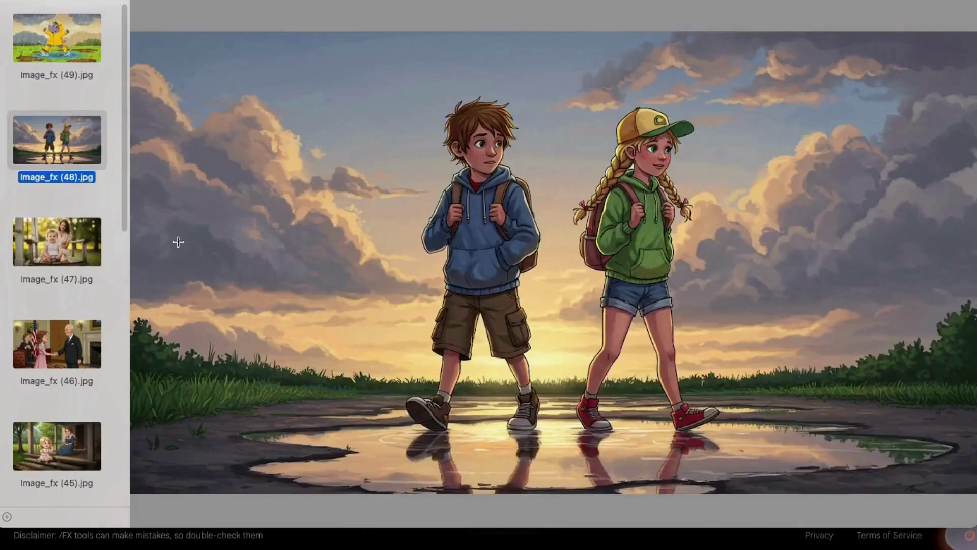
scroll(120, 142, "up", 1)
left_click(51, 42)
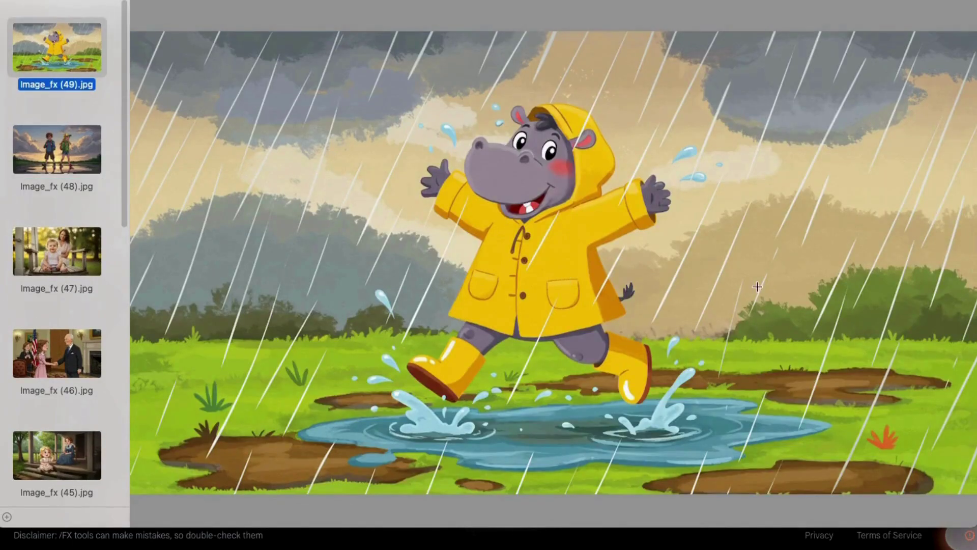
key("Down")
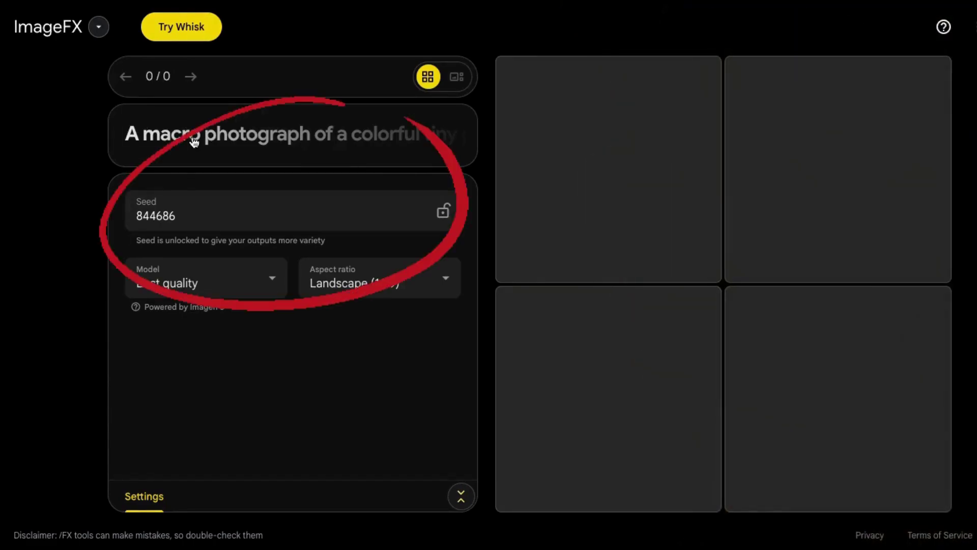
- Replace the prompt with a 2d cartoon explorer searching for treasure and add the sketchy style
left_click(196, 142)
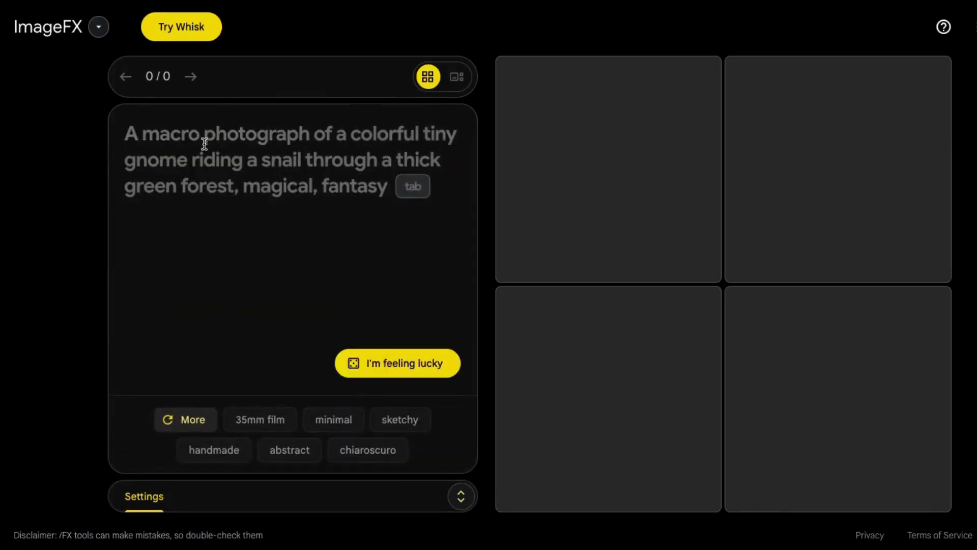
type("a detailed illustration, 2d cartoon, of a bold explorer searching for treasure in an older part of the jungle, surrounded by vegetation")
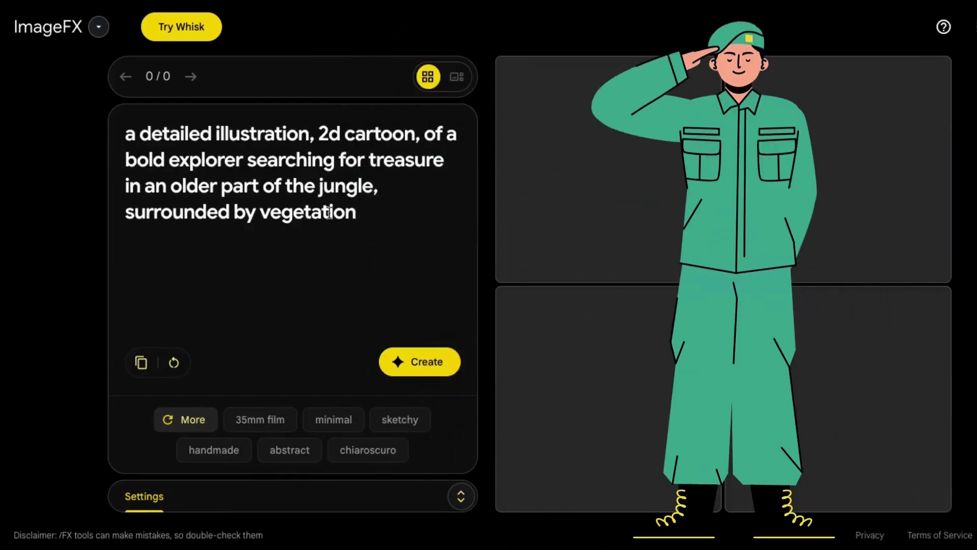
left_click(400, 420)
- Keep the aspect ratio at Landscape (16:9) in the settings
left_click(460, 496)
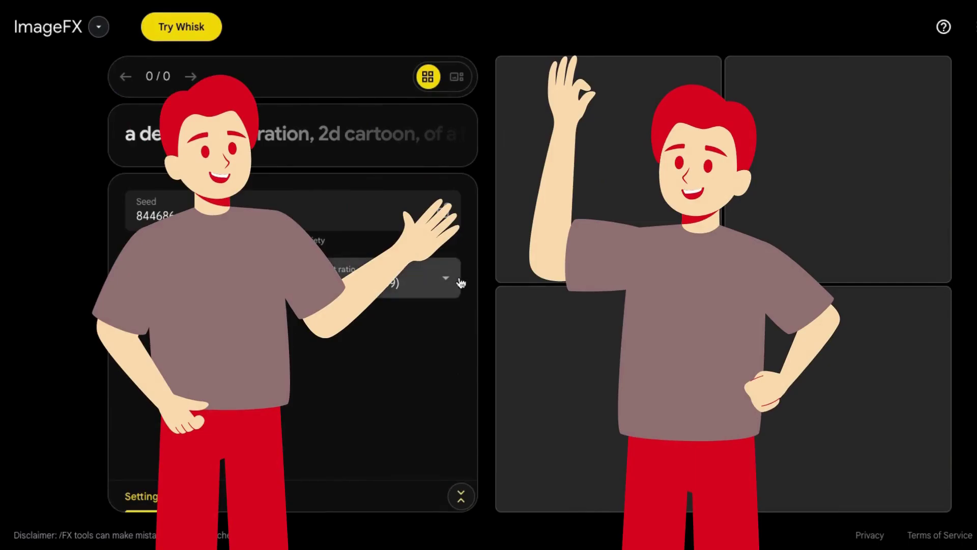
left_click(461, 282)
left_click(371, 351)
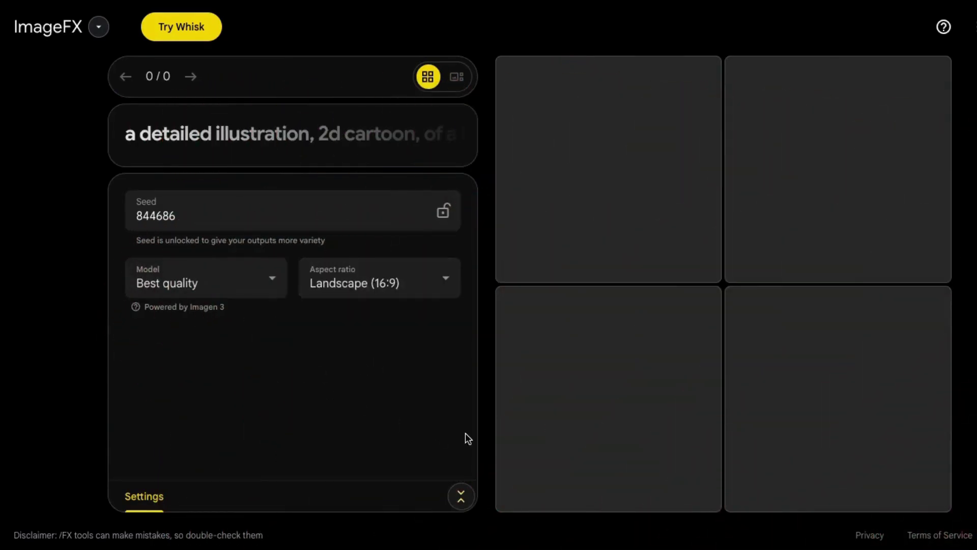
- Create images from the explorer prompt and step to the third one in carousel view
left_click(358, 135)
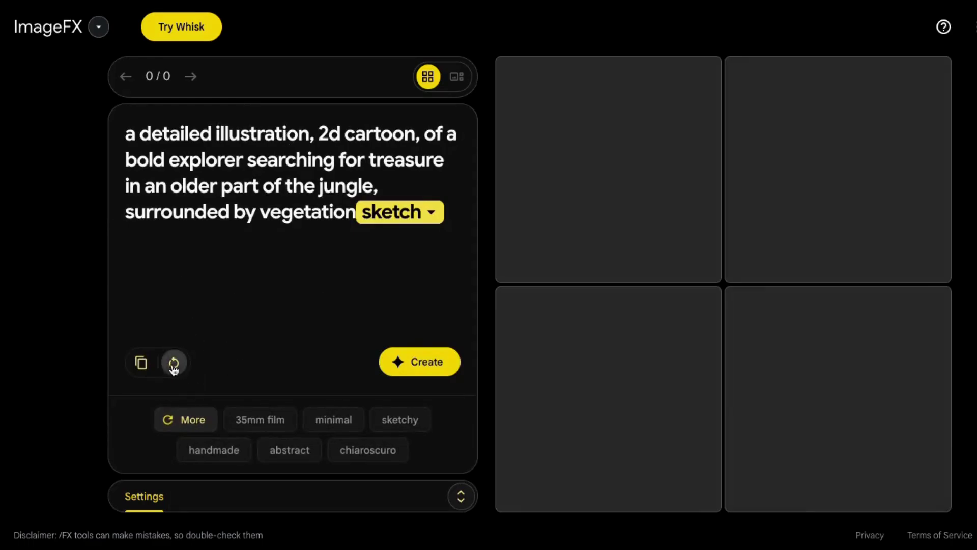
left_click(414, 371)
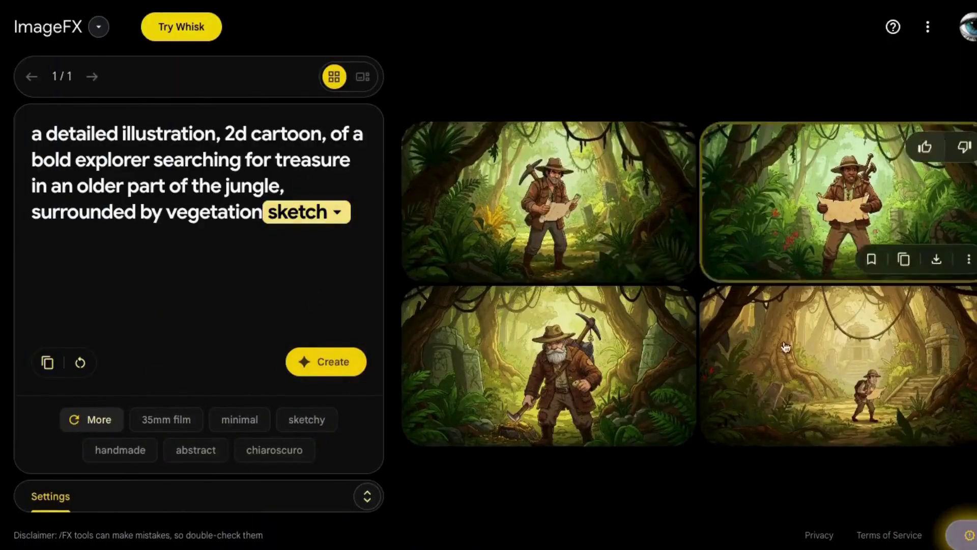
left_click(571, 195)
key("Right")
key("Right")
key("Right")
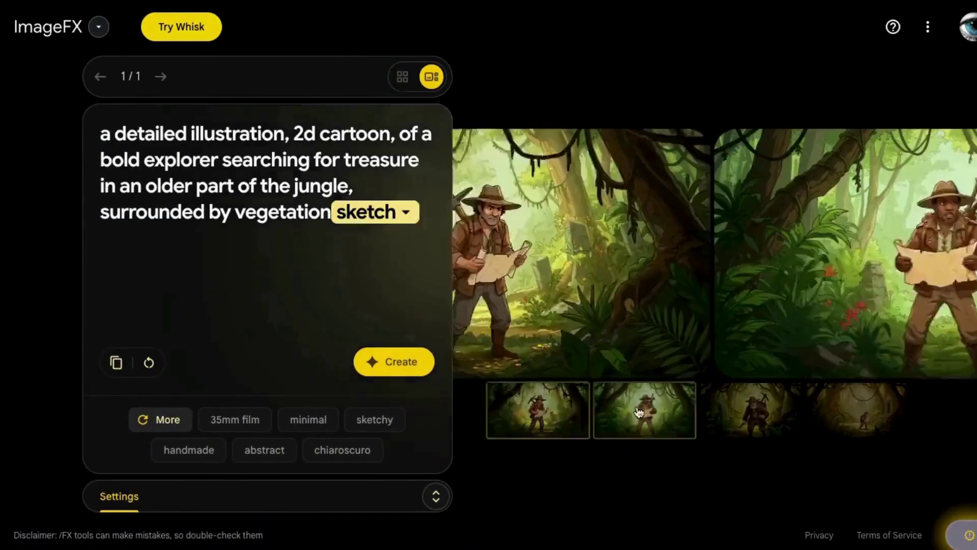
key("Right")
key("Right")
key("Right")
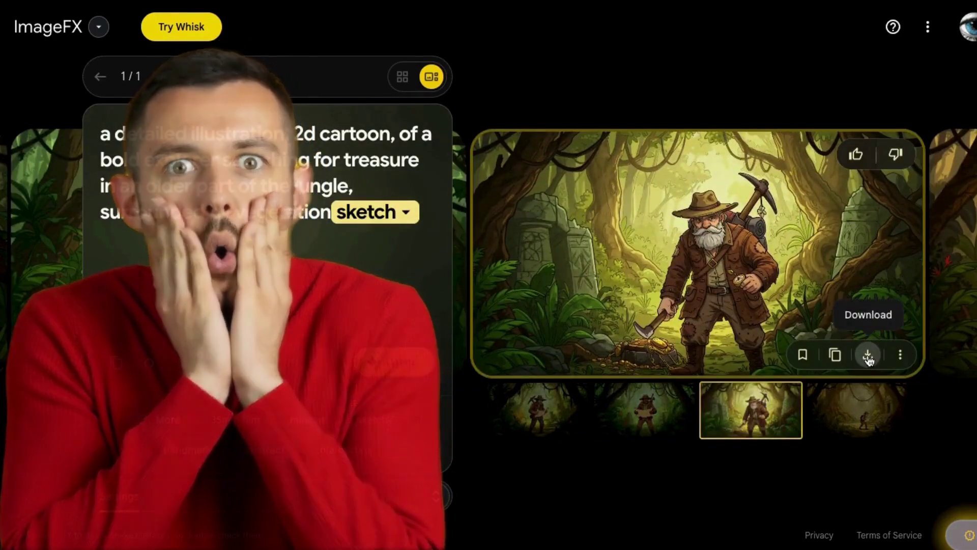
- Confirm seed 844686 is locked and review the first and third explorer images
left_click(435, 496)
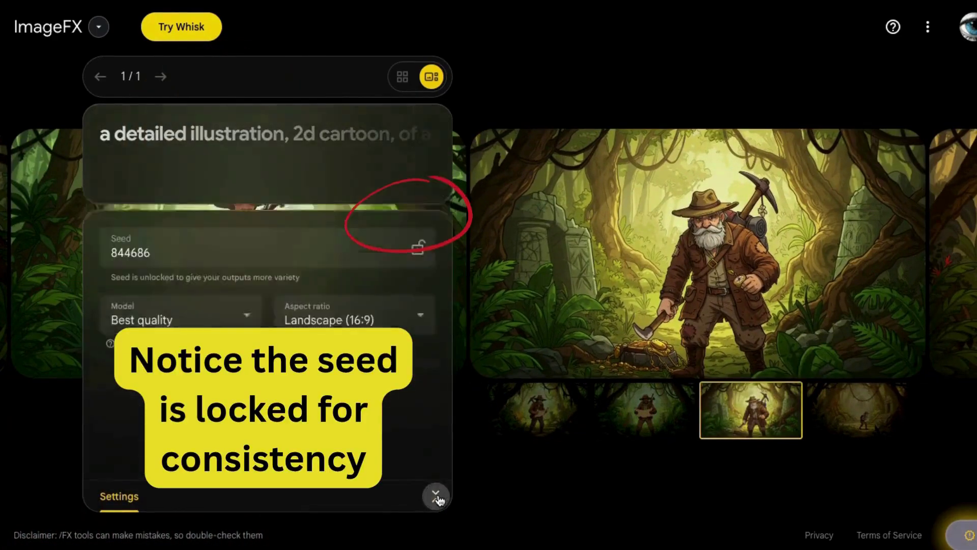
key("Right")
key("Right")
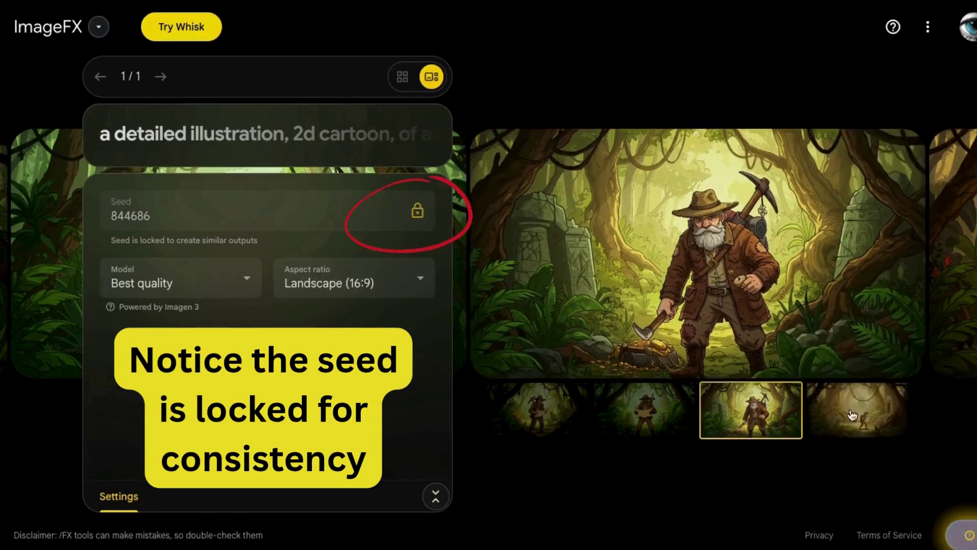
left_click(757, 392)
- Add 'with a white beard' to the prompt, generate a new batch, and enlarge the fourth image
left_click(312, 129)
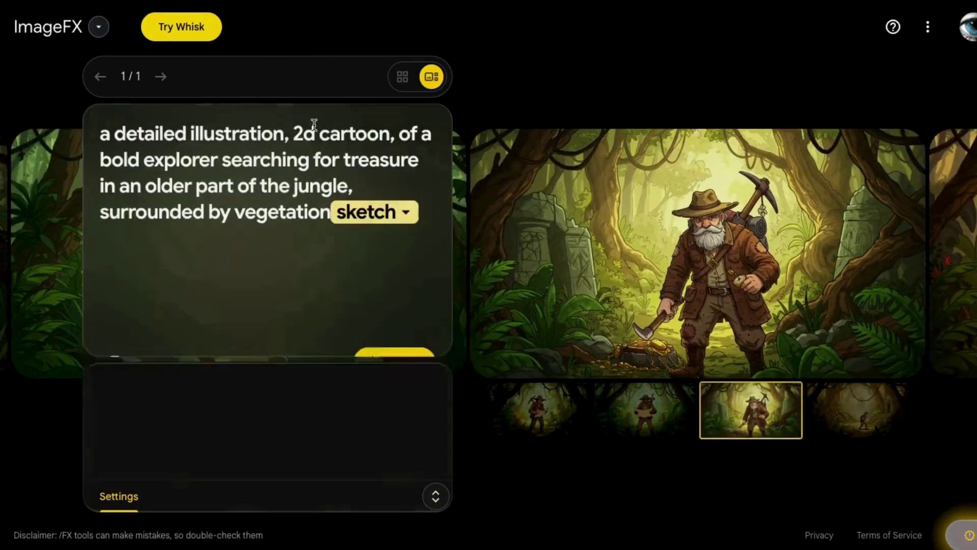
type("with a white beard")
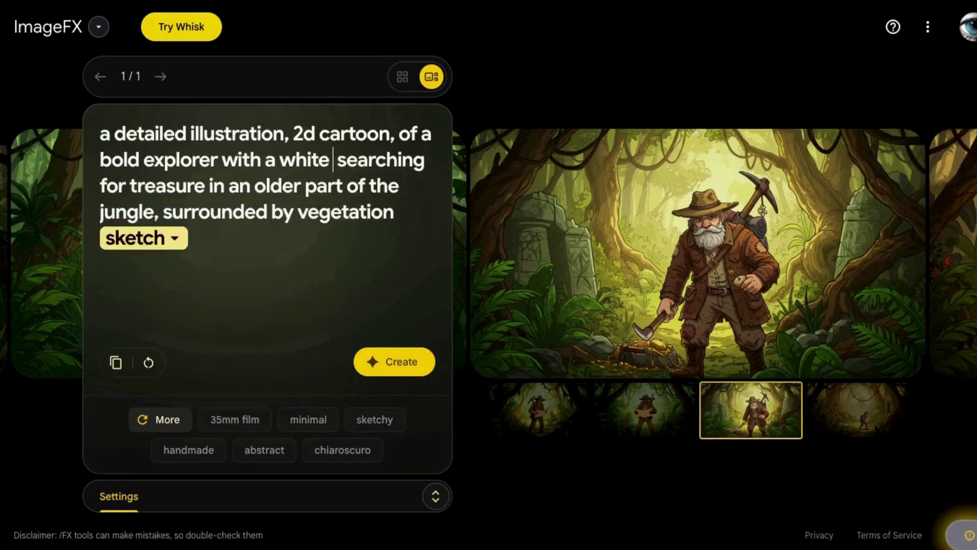
type("d")
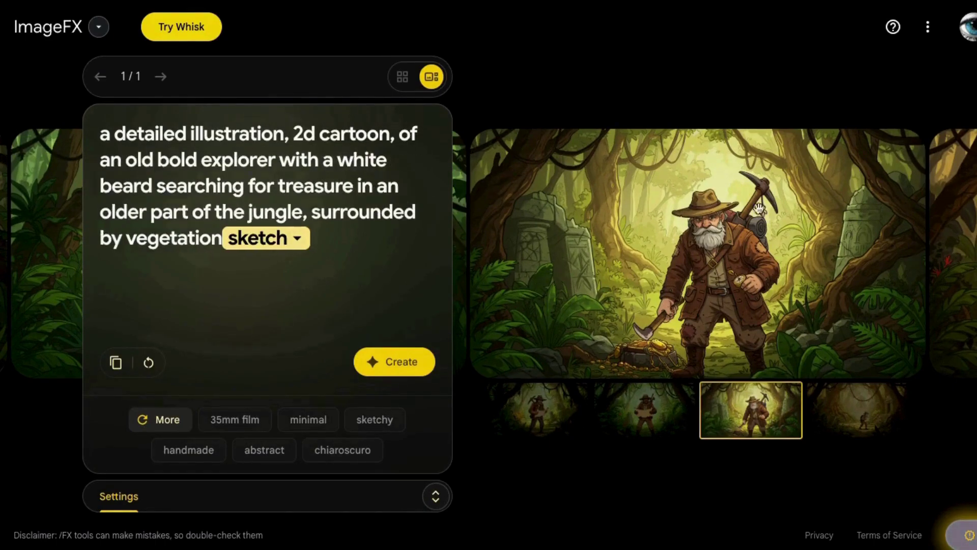
left_click(396, 367)
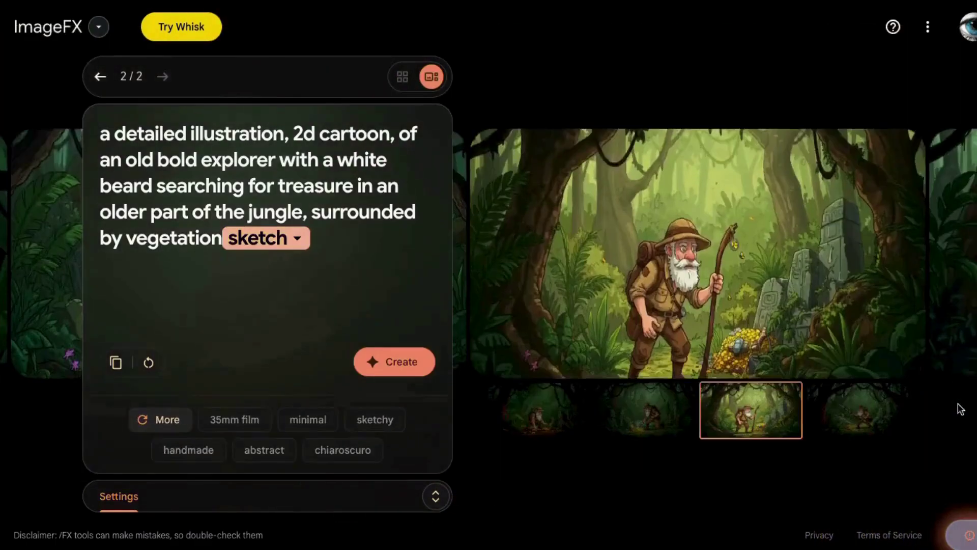
left_click(833, 410)
- Review the new explorer images, then go to Veo video generation in Google AI Studio
left_click(752, 410)
left_click(537, 409)
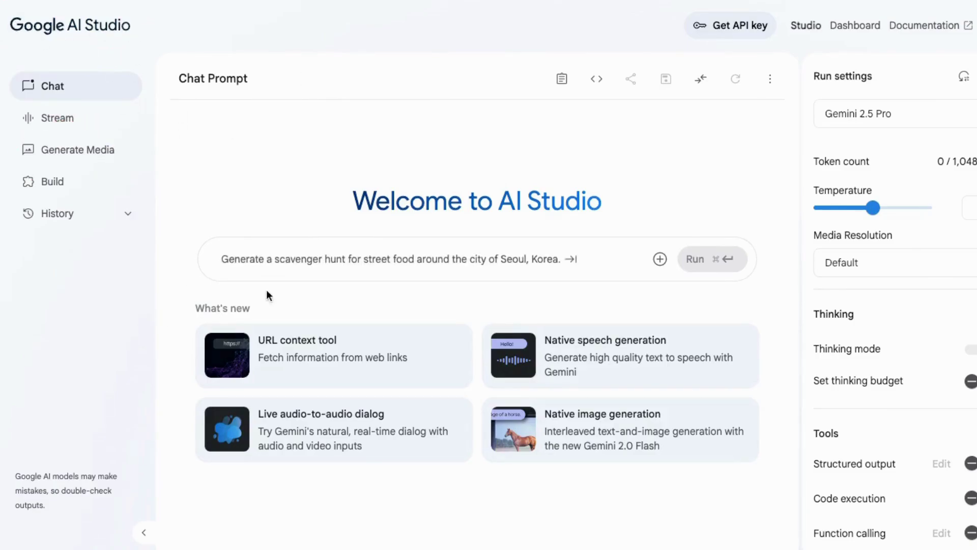
left_click(64, 151)
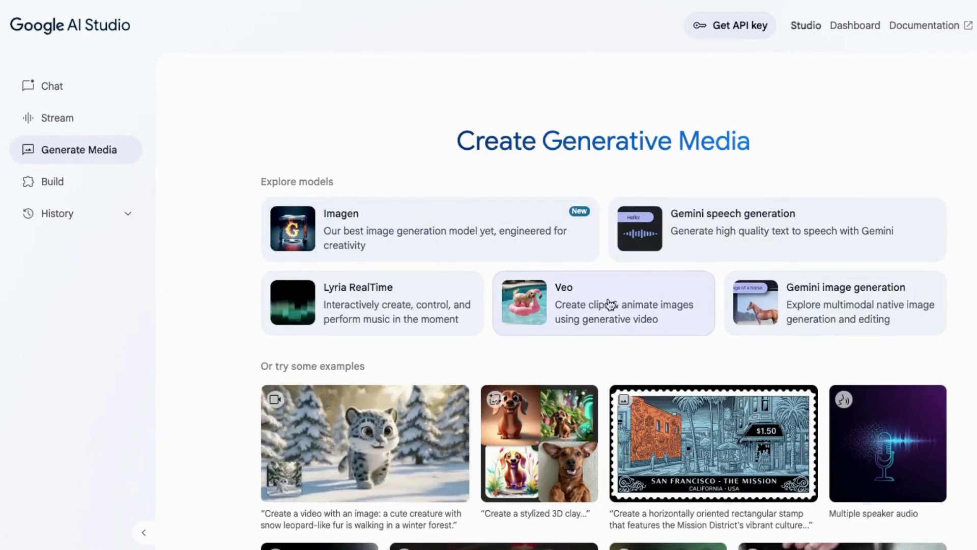
left_click(592, 307)
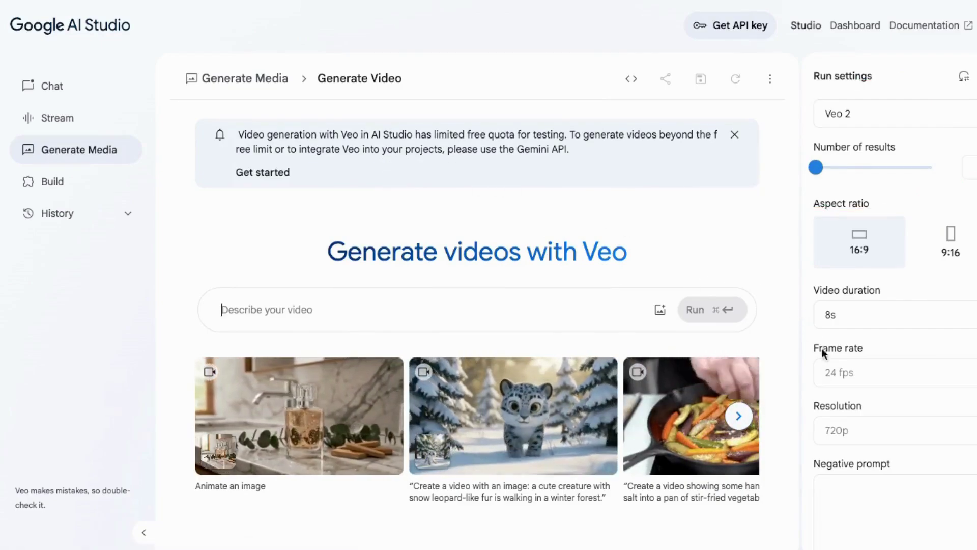
- Keep Veo 2 as the model, minimum number of results, and 8s video duration
left_click(875, 115)
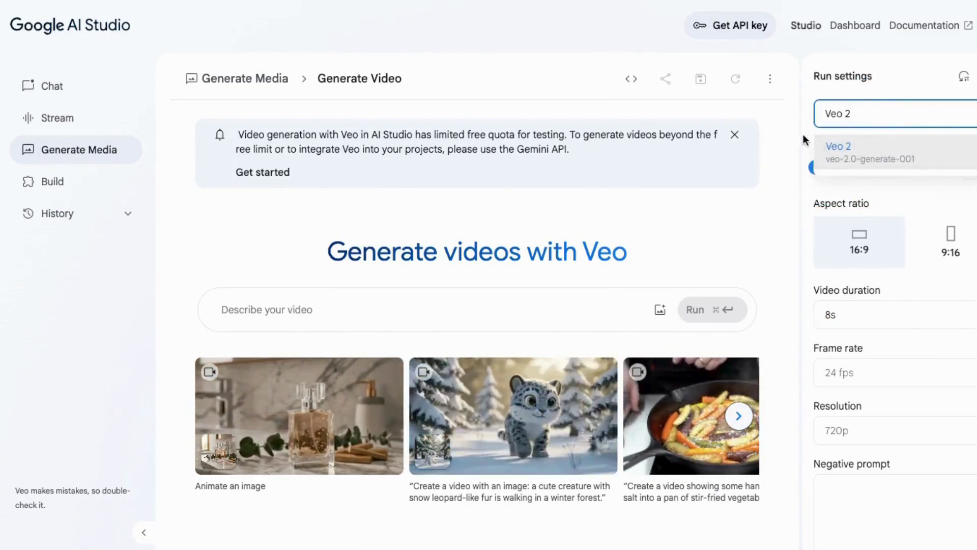
left_click(821, 171)
mouse_move(822, 172)
left_mouse_down()
mouse_move(940, 170)
mouse_move(822, 168)
left_mouse_up()
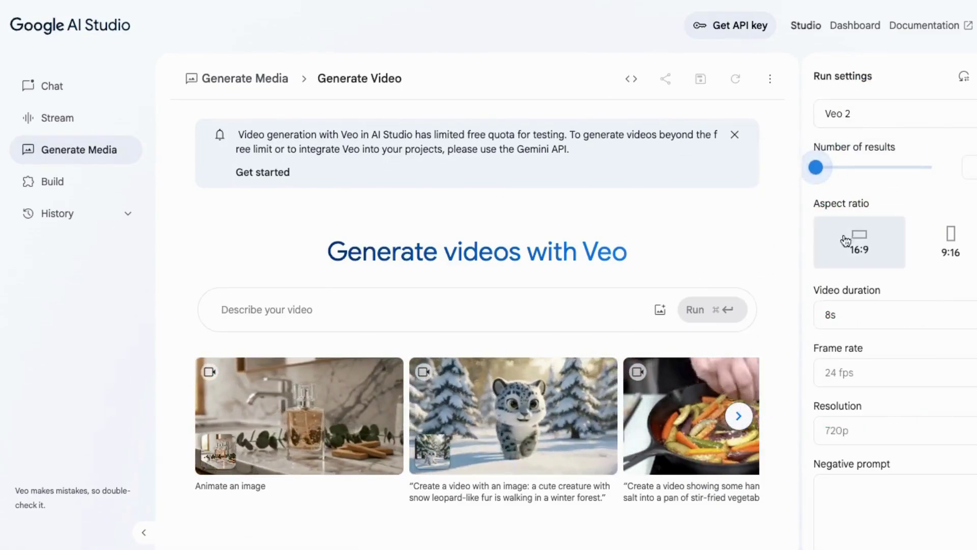
left_click(927, 320)
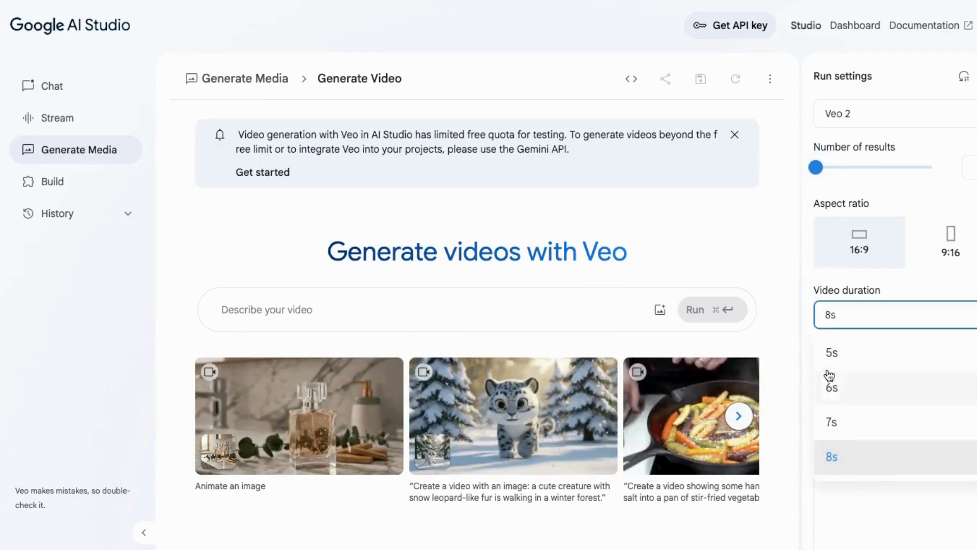
left_click(835, 458)
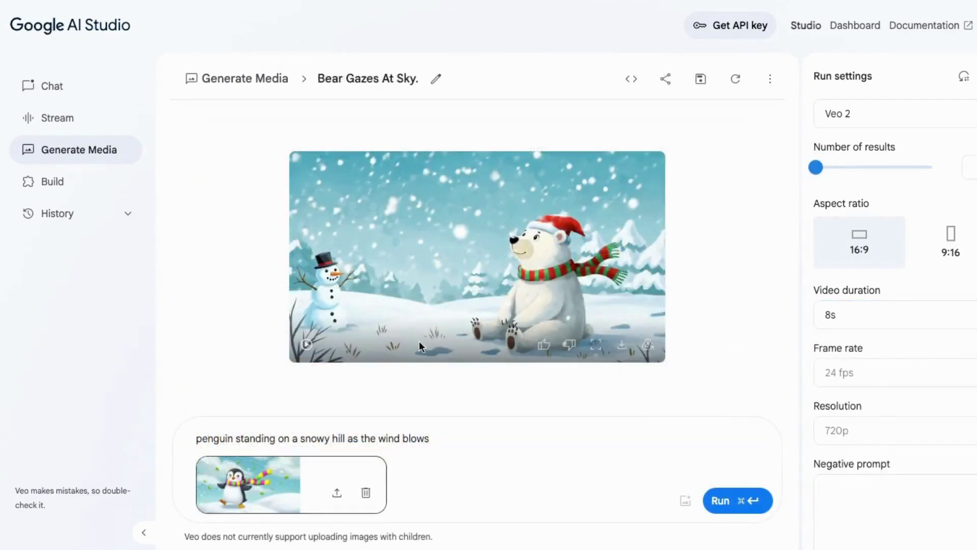
- Play the polar bear video, view it at large size, then close it
left_click(307, 346)
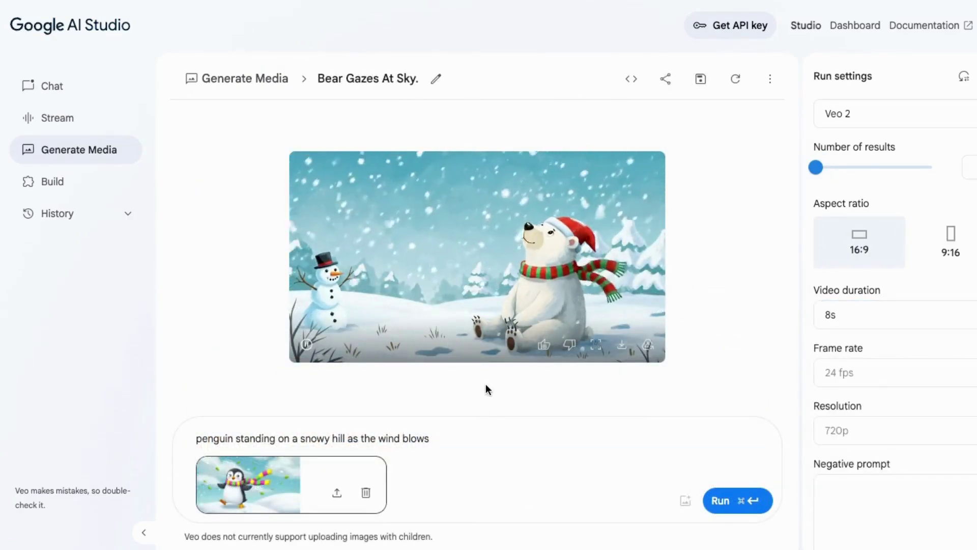
left_click(595, 345)
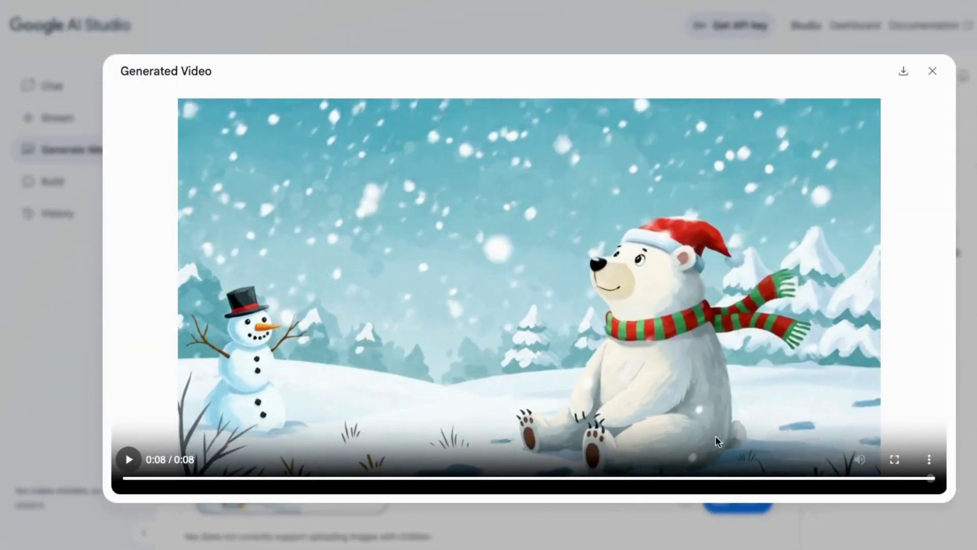
left_click(934, 74)
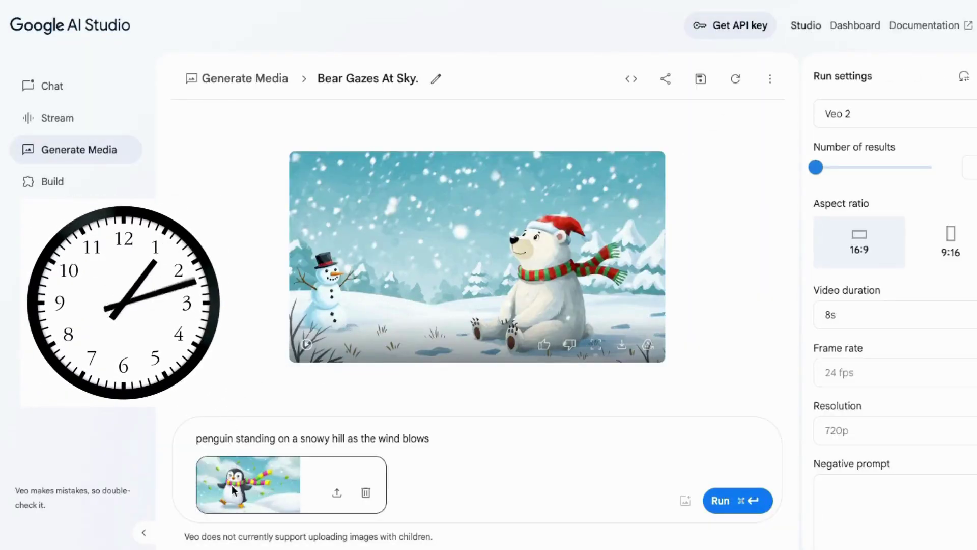
- Replace the prompt image with Image_fx (28).jpg uploaded from Downloads
left_click(366, 493)
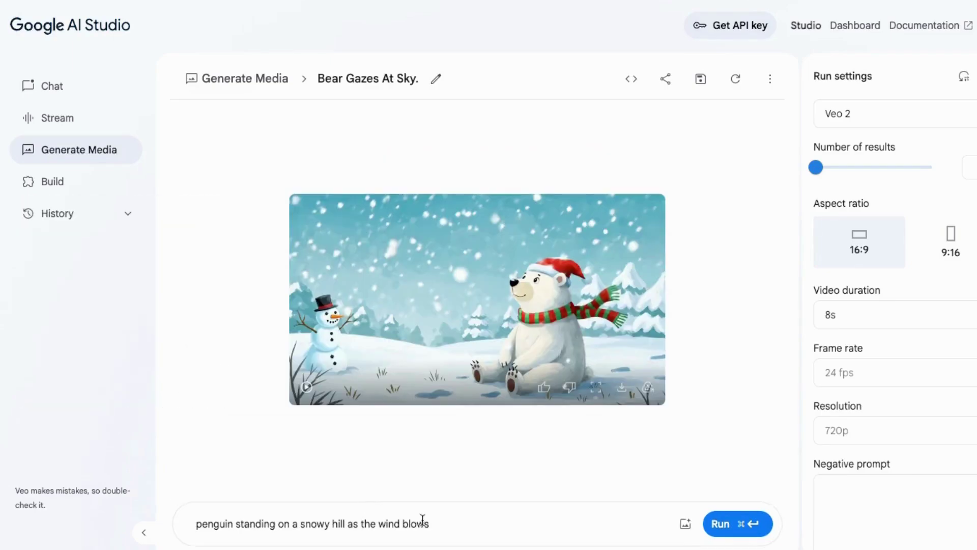
left_click(690, 527)
left_click(644, 419)
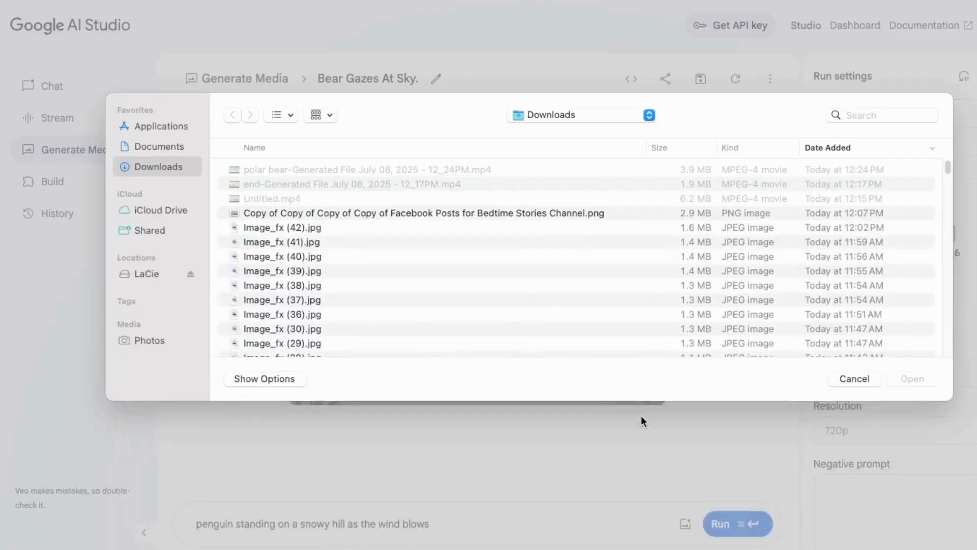
scroll(272, 349, "down", 1)
left_click(278, 350)
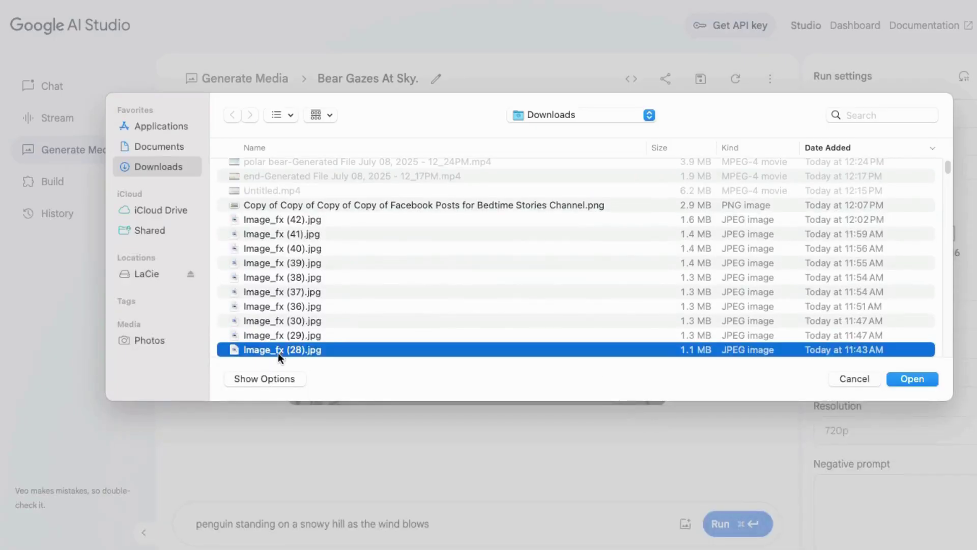
left_click(908, 381)
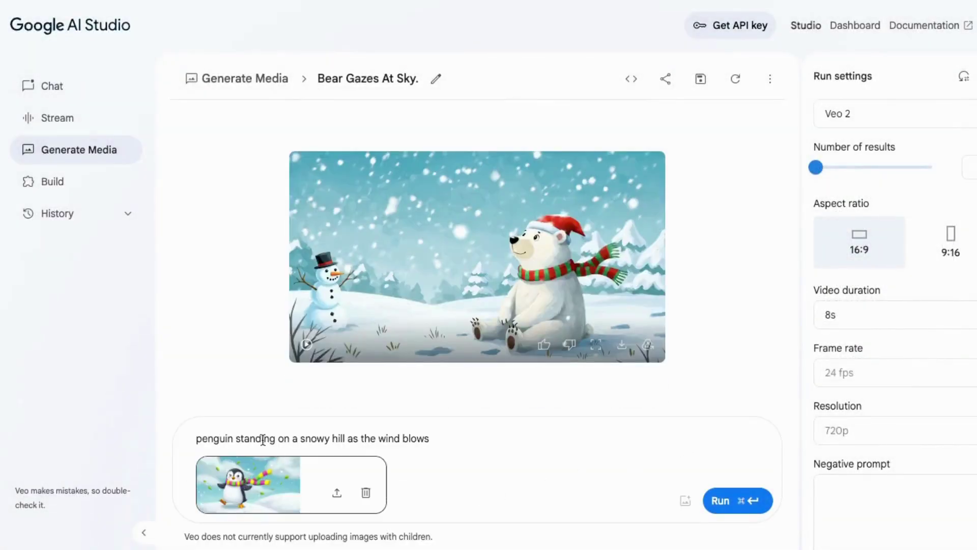
- Run the penguin prompt three times, dismissing each quota-exceeded error
left_click(722, 508)
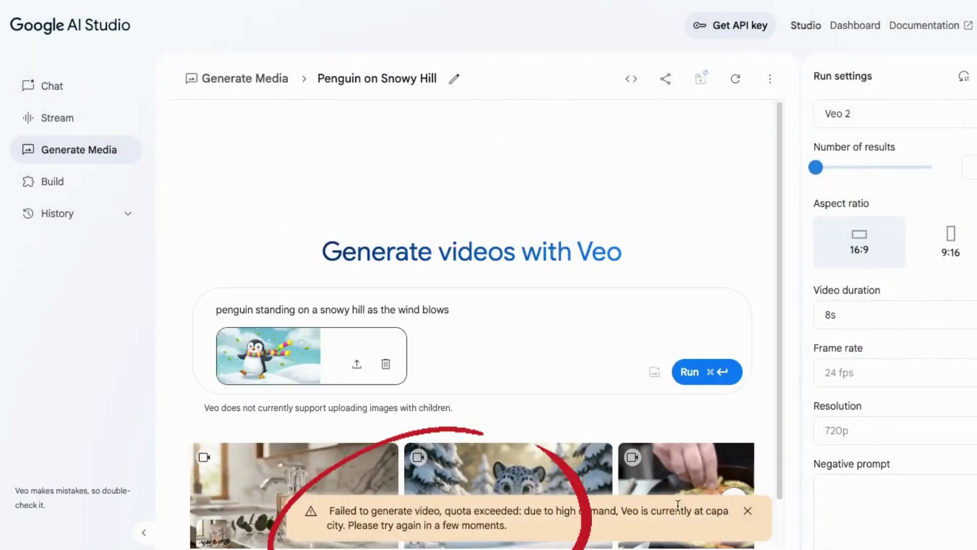
left_click(747, 515)
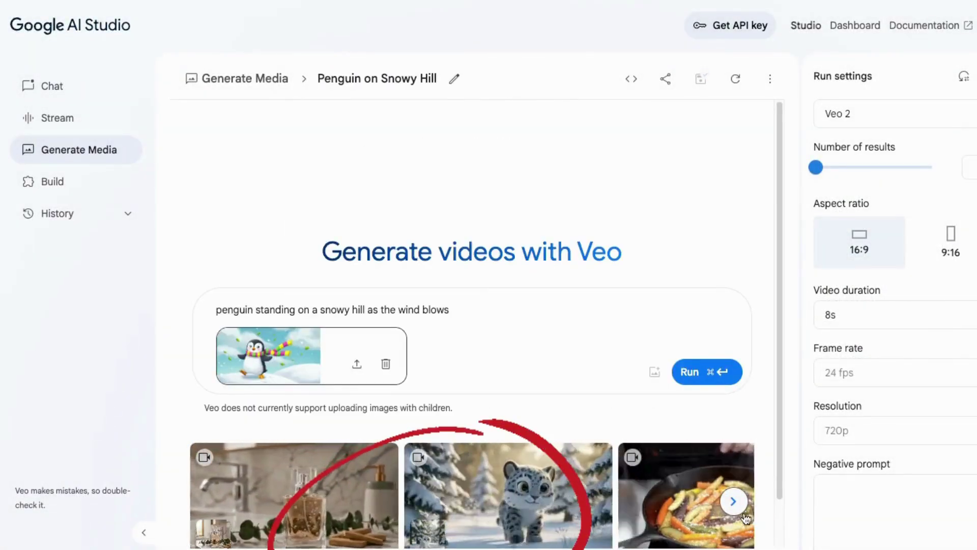
left_click(693, 372)
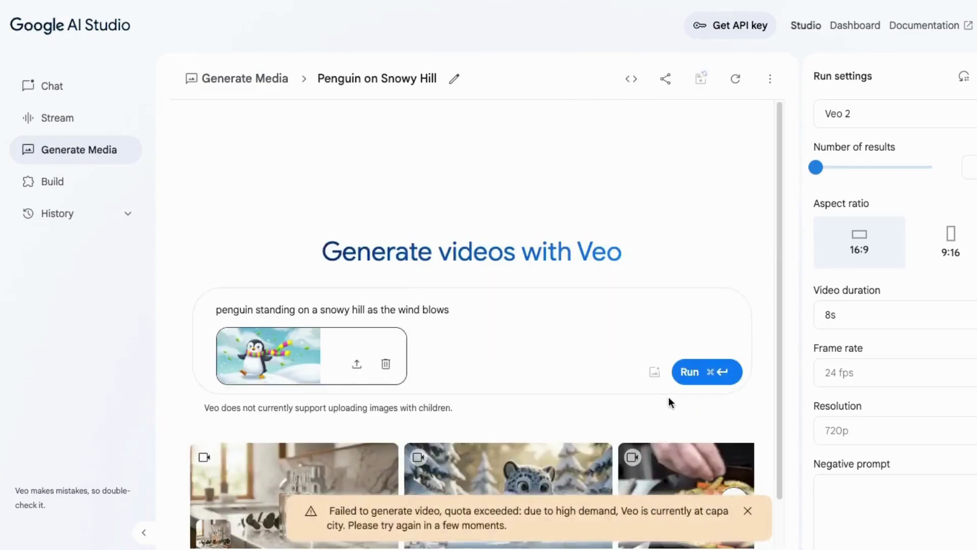
left_click(744, 507)
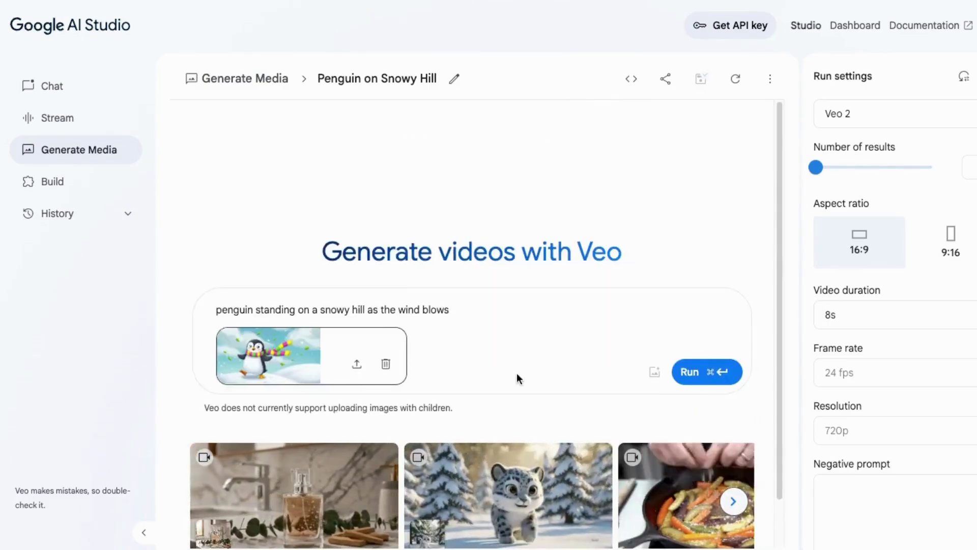
left_click(695, 382)
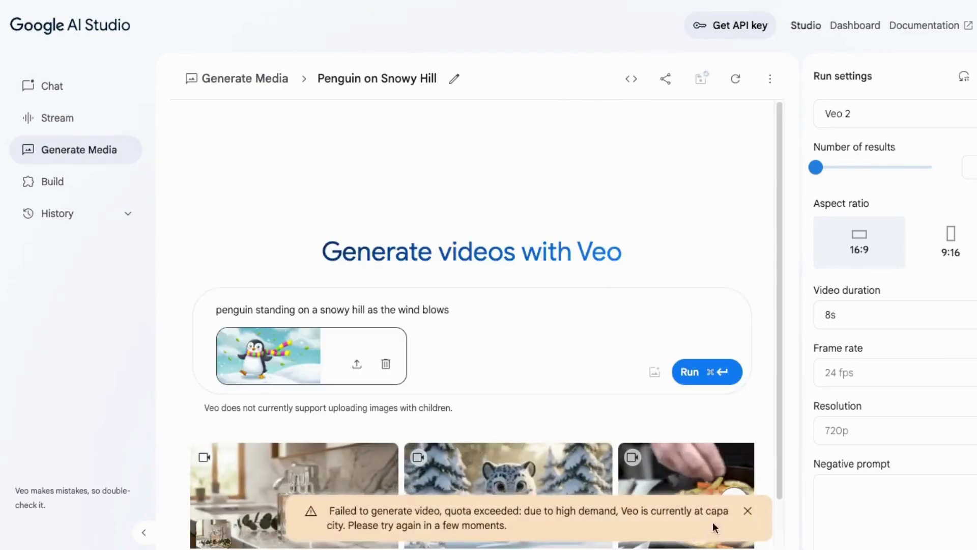
left_click(745, 509)
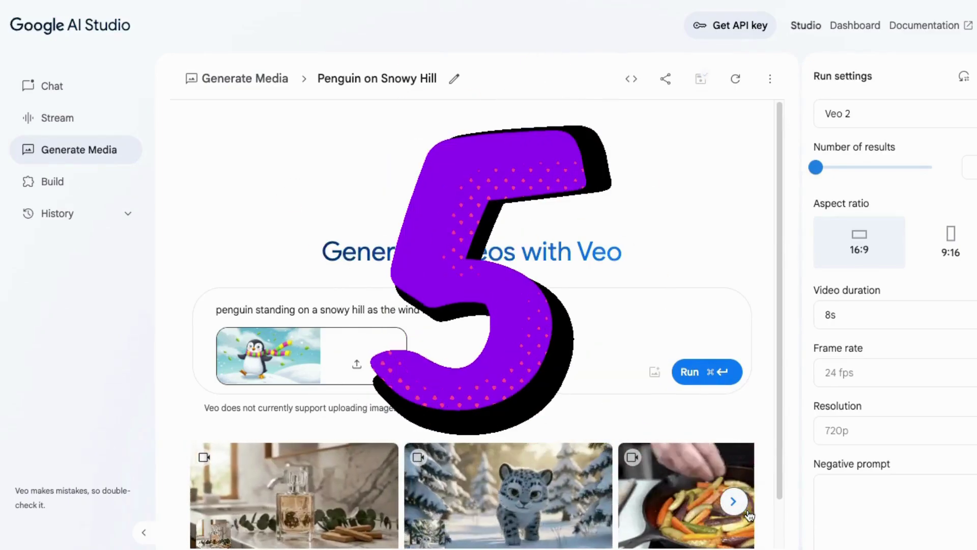
- Resubmit the penguin prompt with its image to Veo 2 and wait while it stays queued
left_click(721, 365)
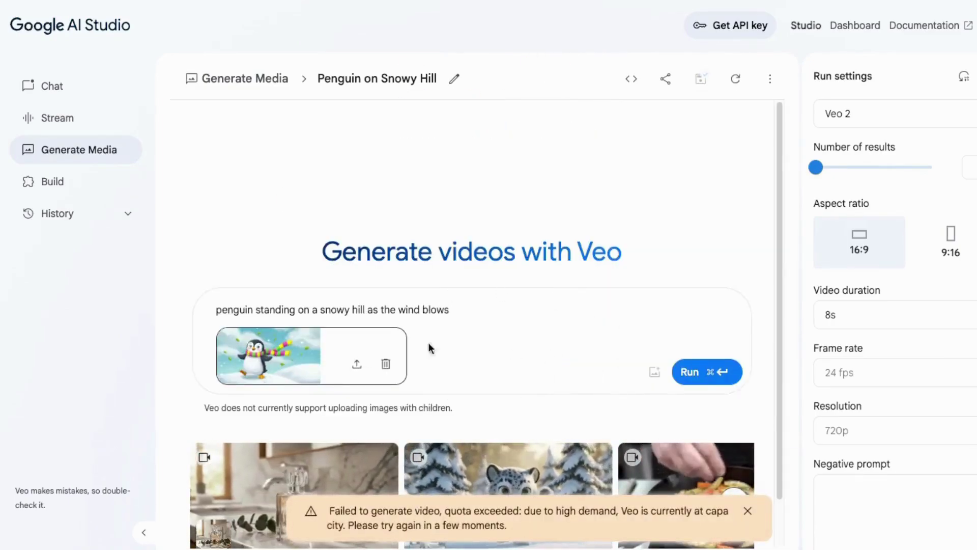
left_click(692, 374)
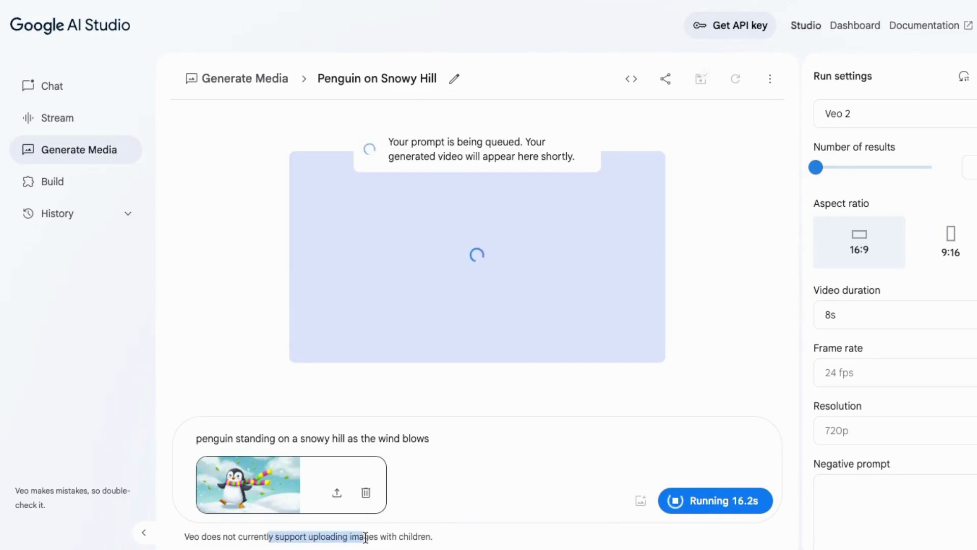
left_click(162, 461)
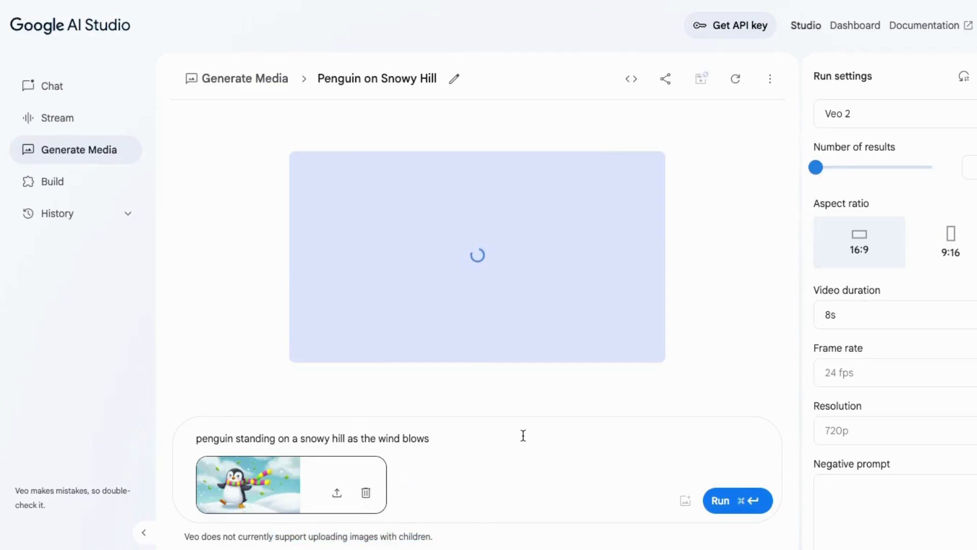
- Enlarge and play the penguin video, then download it as an .mp4 file
left_click(600, 345)
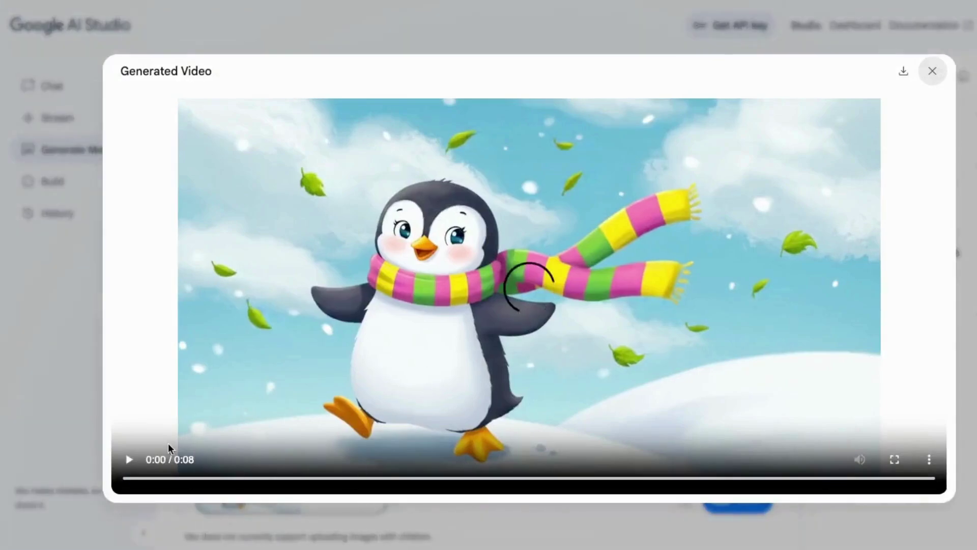
left_click(128, 461)
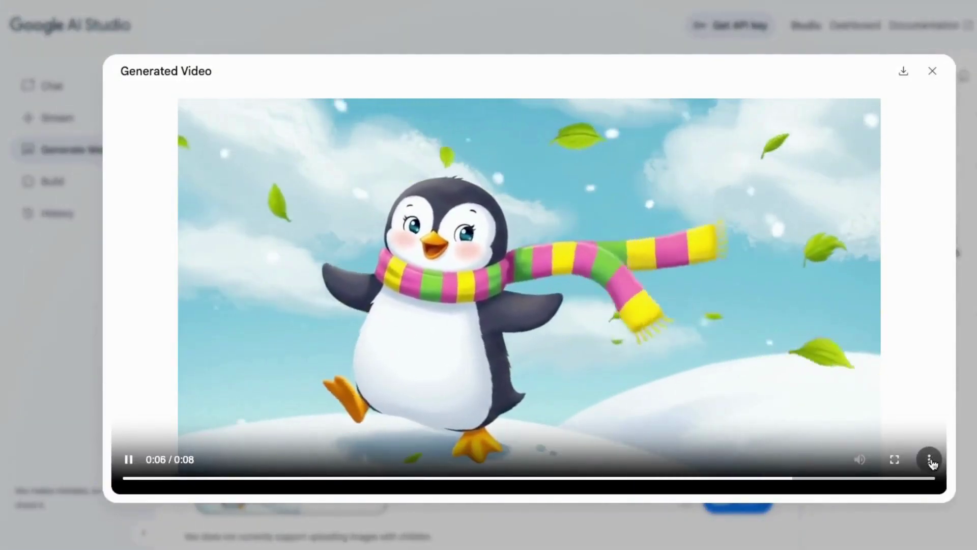
left_click(931, 460)
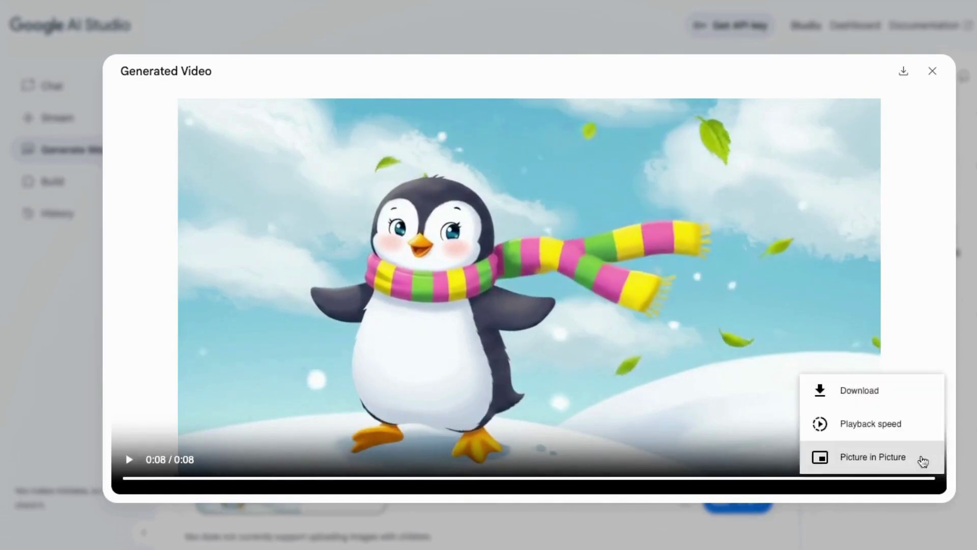
left_click(858, 392)
left_click(921, 334)
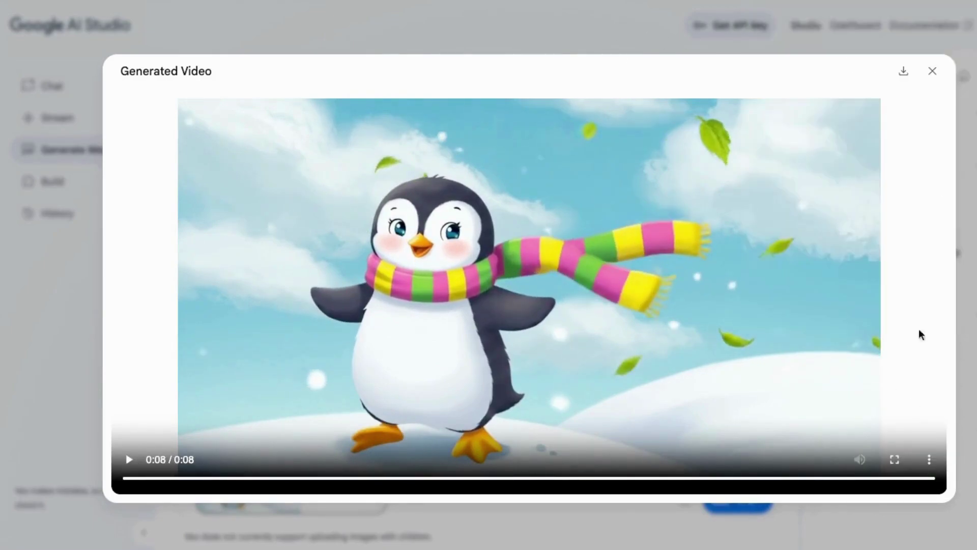
- Look over the Playback speed options, then replay the penguin video and reopen its options menu
left_click(929, 461)
left_click(860, 421)
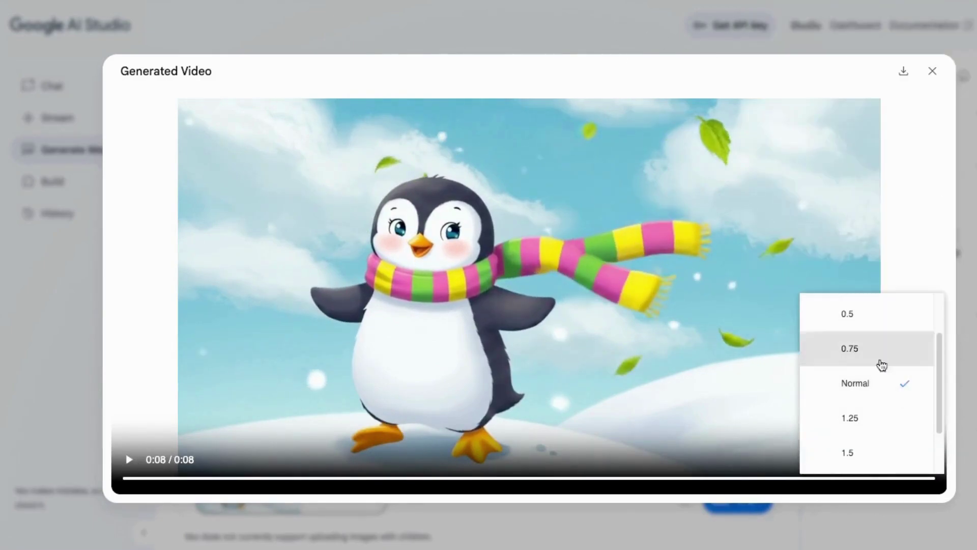
scroll(875, 439, "up", 1)
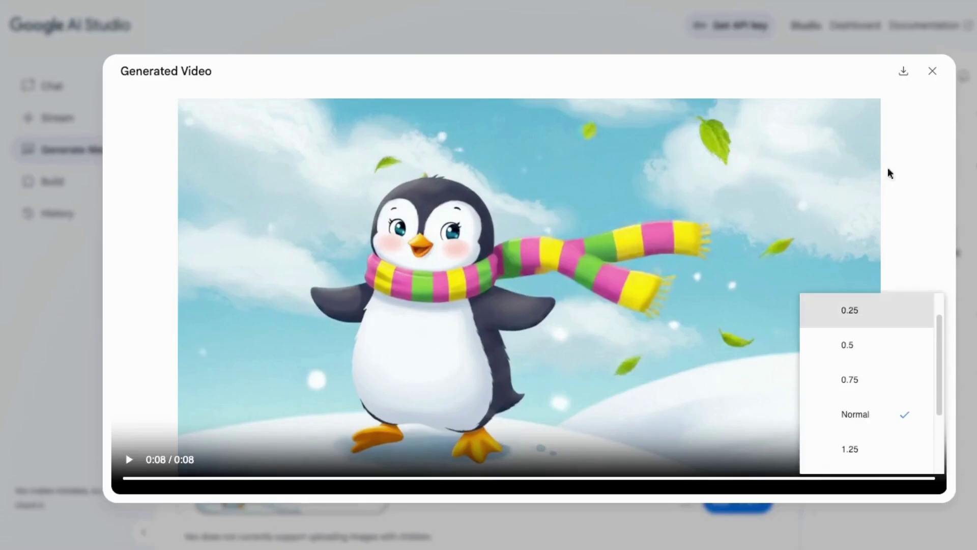
scroll(932, 388, "down", 2)
scroll(933, 388, "up", 3)
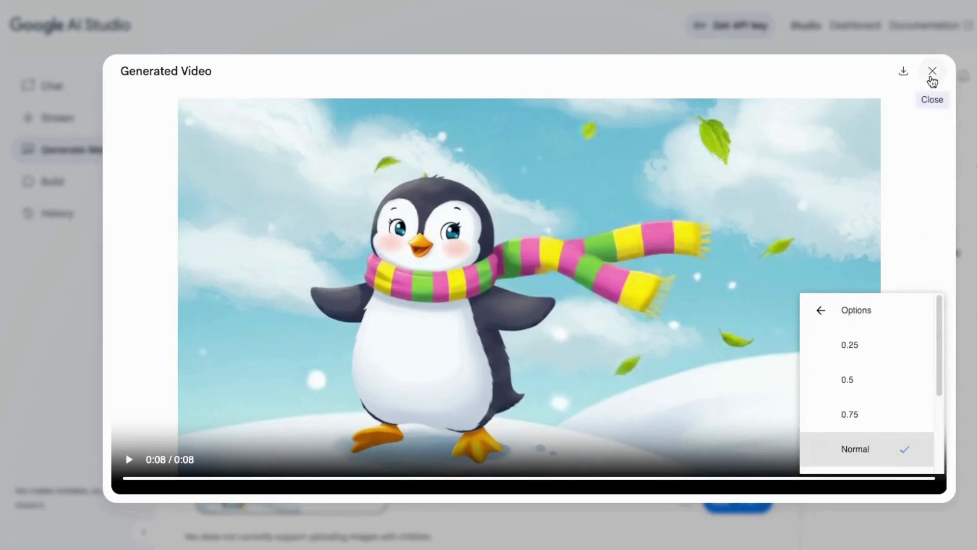
left_click(890, 486)
left_click(929, 460)
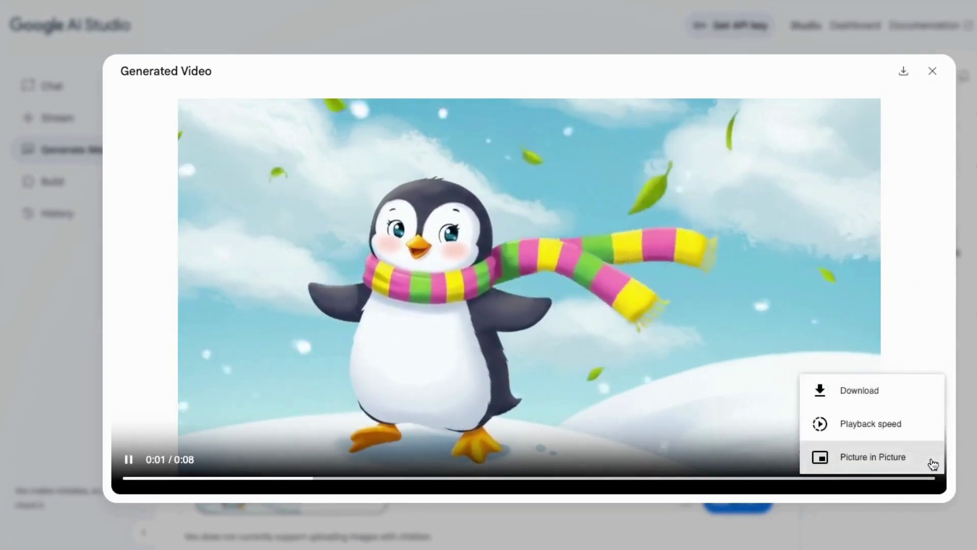